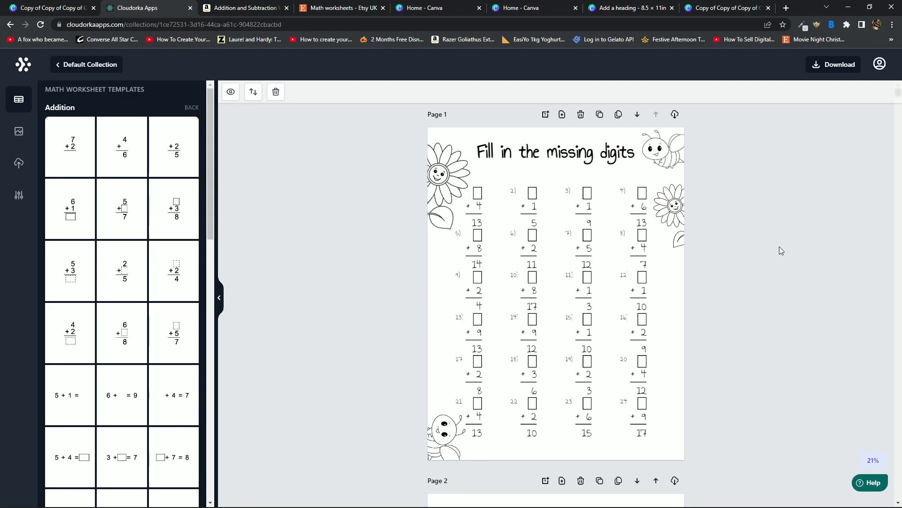
Browse the full list of Step Multiplication worksheet templates, then return to the categories.
click(191, 108)
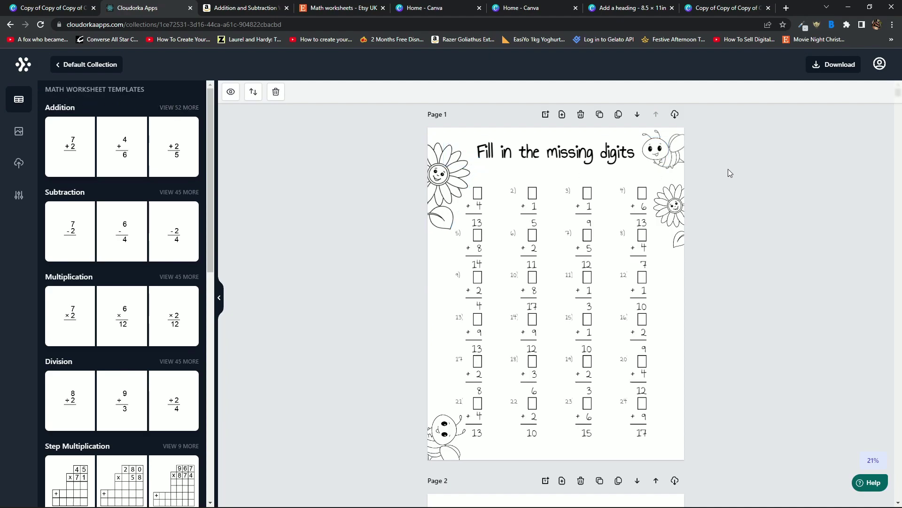
scroll(729, 168, down, 1)
scroll(689, 170, up, 1)
scroll(208, 263, down, 2)
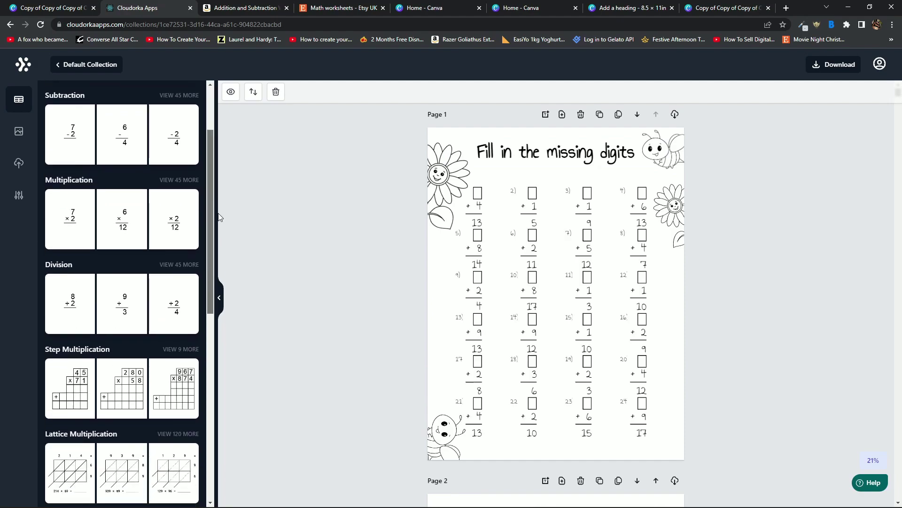
click(184, 348)
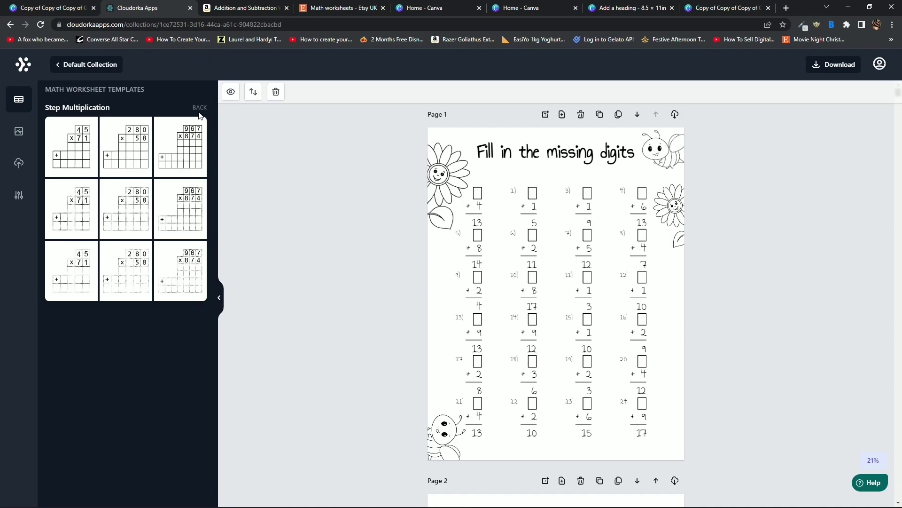
click(199, 110)
Look through all Lattice Multiplication templates and go back to the category overview.
scroll(188, 398, down, 1)
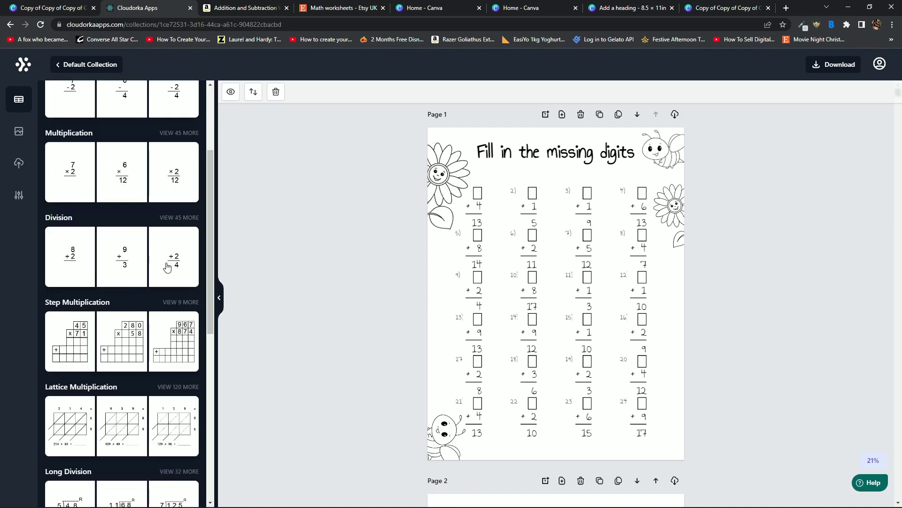
click(183, 387)
scroll(181, 329, down, 5)
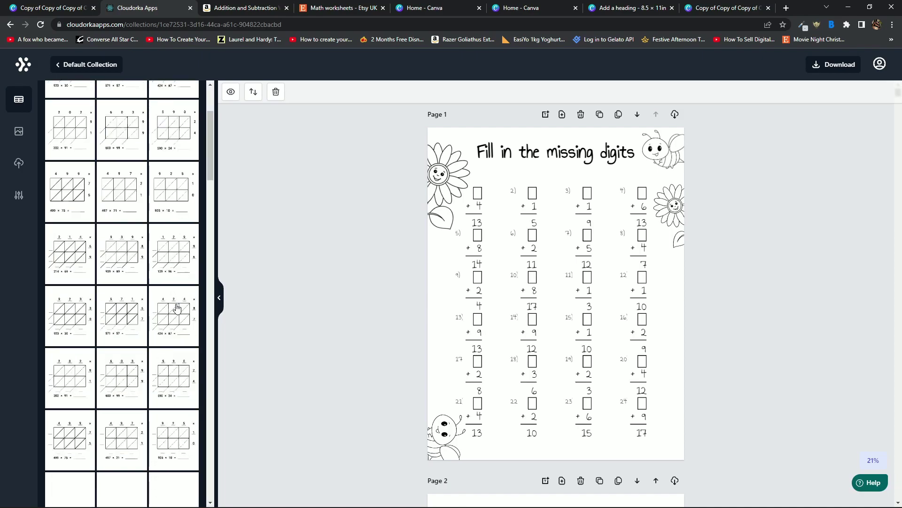
drag(211, 207, 216, 357)
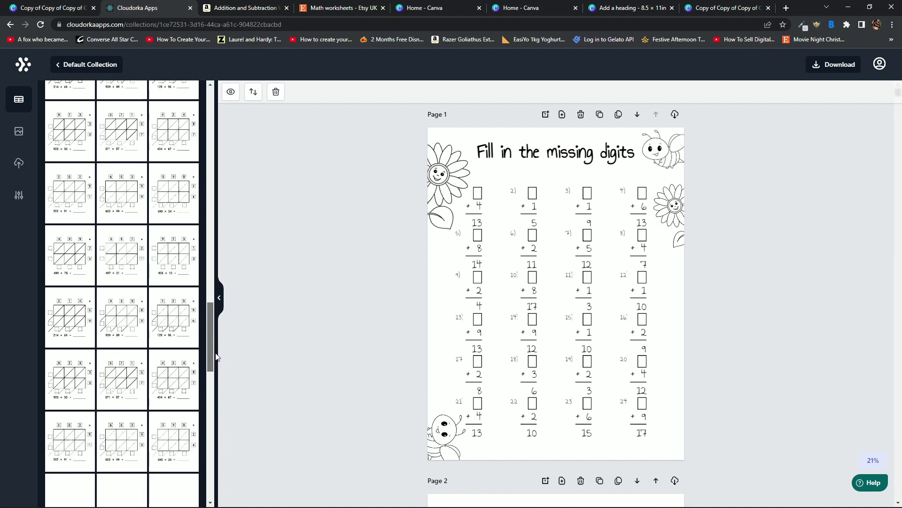
drag(217, 300, 211, 131)
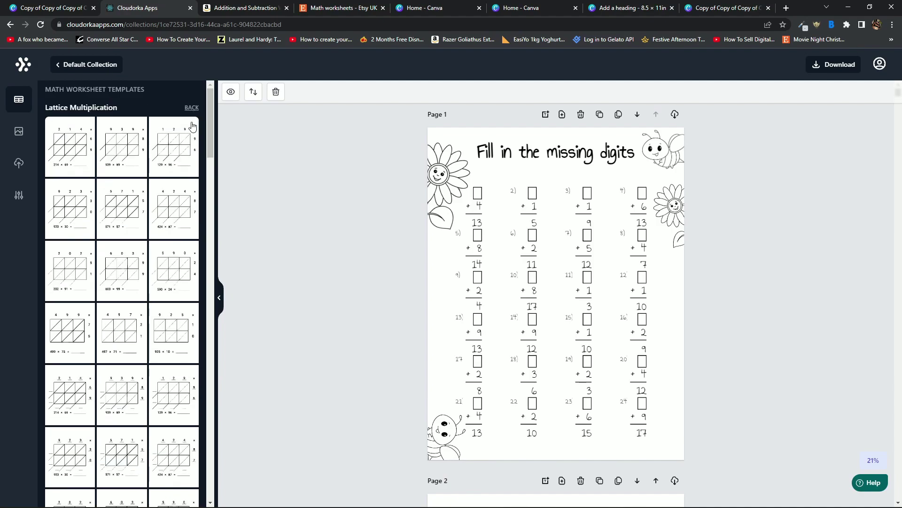
click(191, 107)
Check the Long Division templates and return to the categories.
scroll(122, 282, down, 2)
click(177, 284)
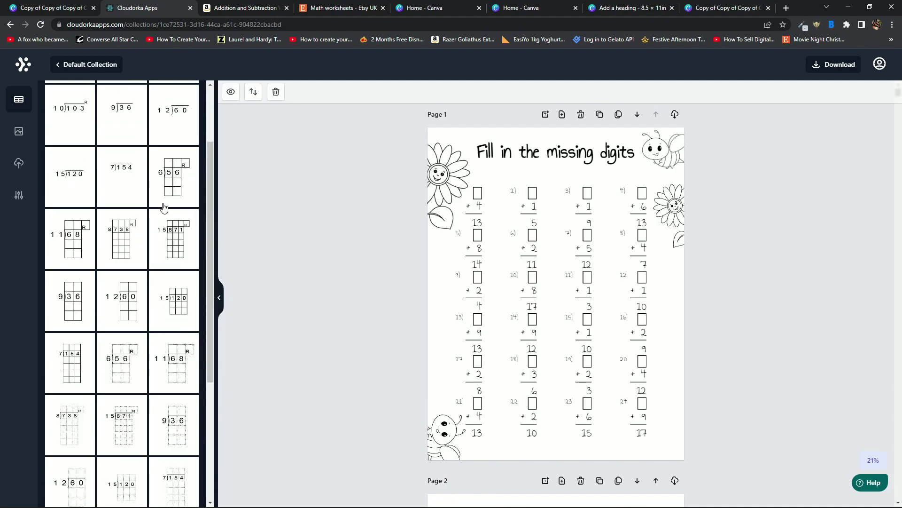
drag(211, 179, 209, 117)
click(191, 107)
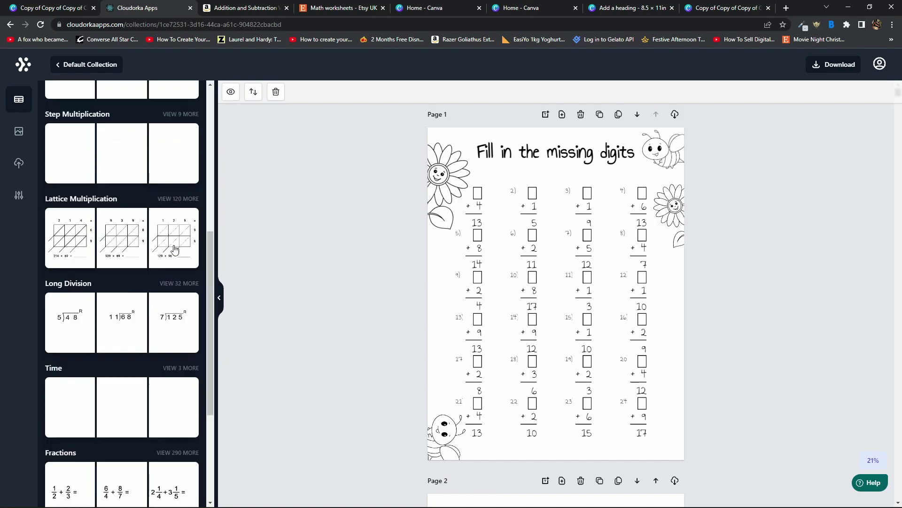
Show all 290 Fractions worksheet templates.
scroll(172, 277, down, 3)
scroll(187, 238, down, 1)
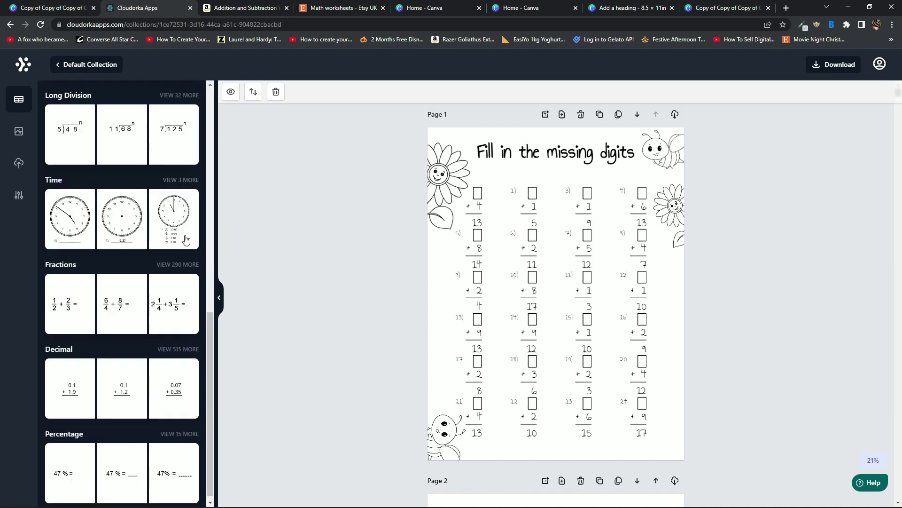
click(185, 263)
scroll(185, 212, down, 2)
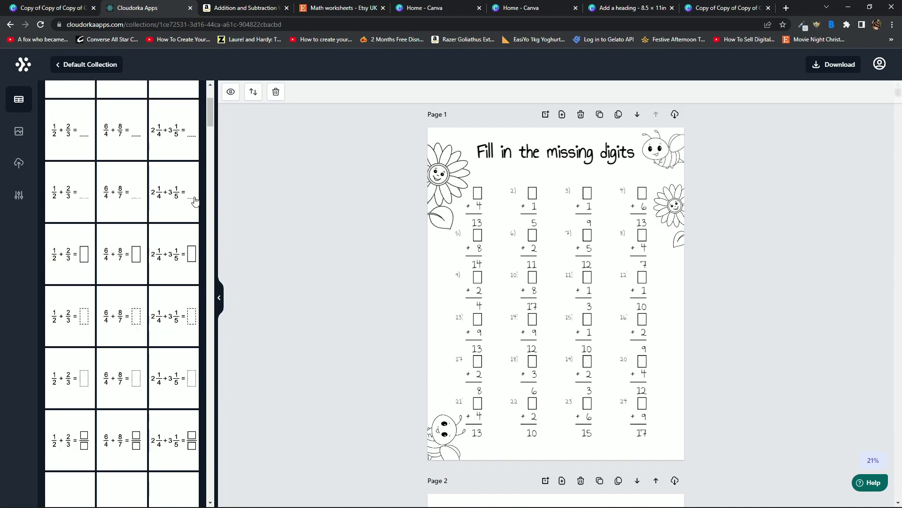
drag(219, 124, 221, 101)
click(192, 109)
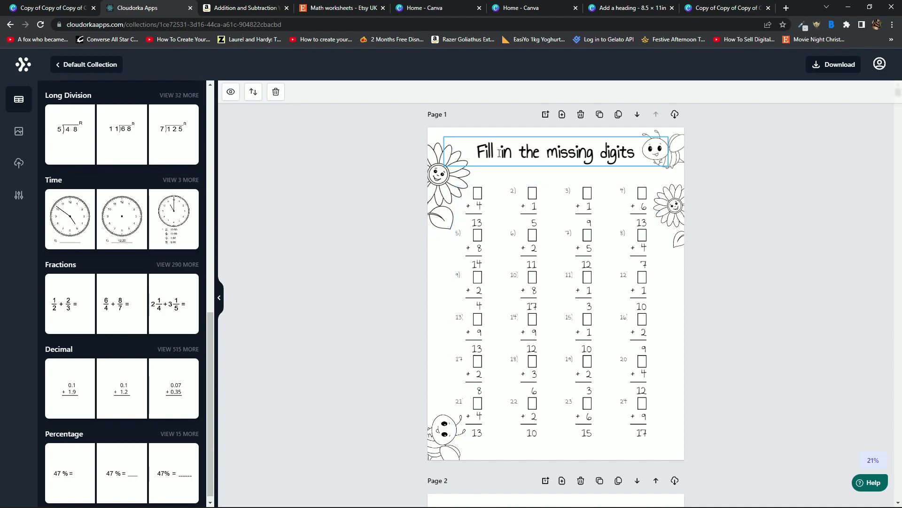
drag(477, 152, 476, 149)
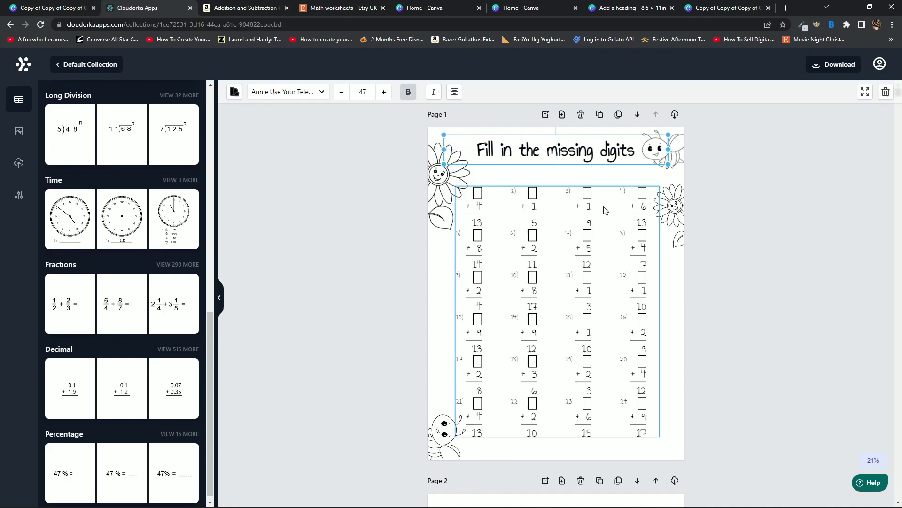
click(400, 191)
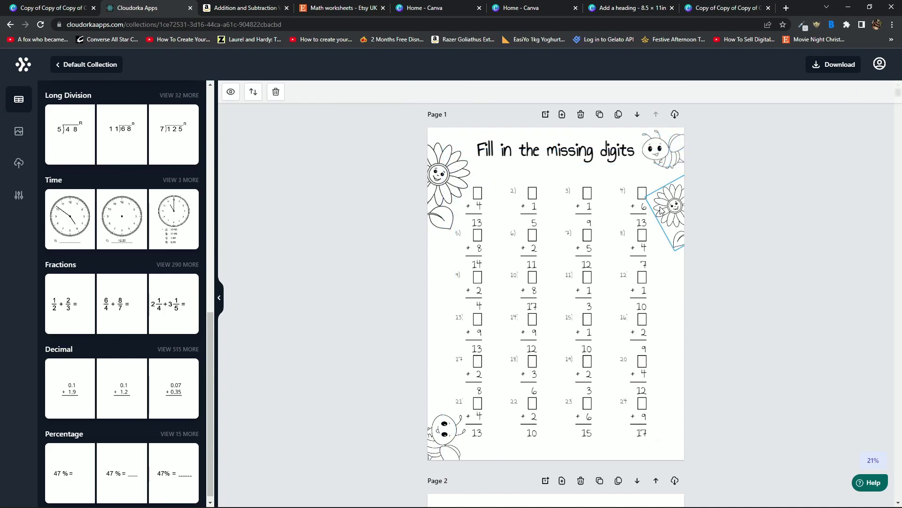
scroll(669, 228, down, 4)
scroll(671, 228, down, 2)
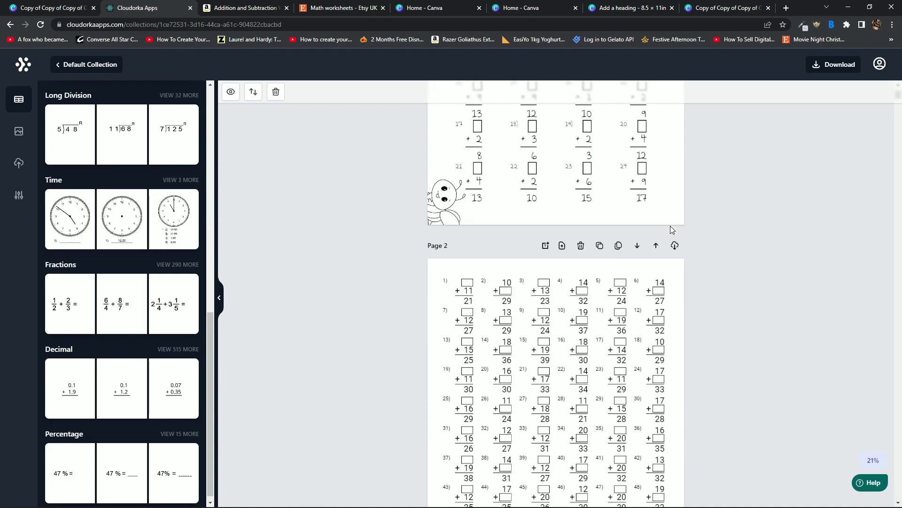
scroll(677, 229, down, 1)
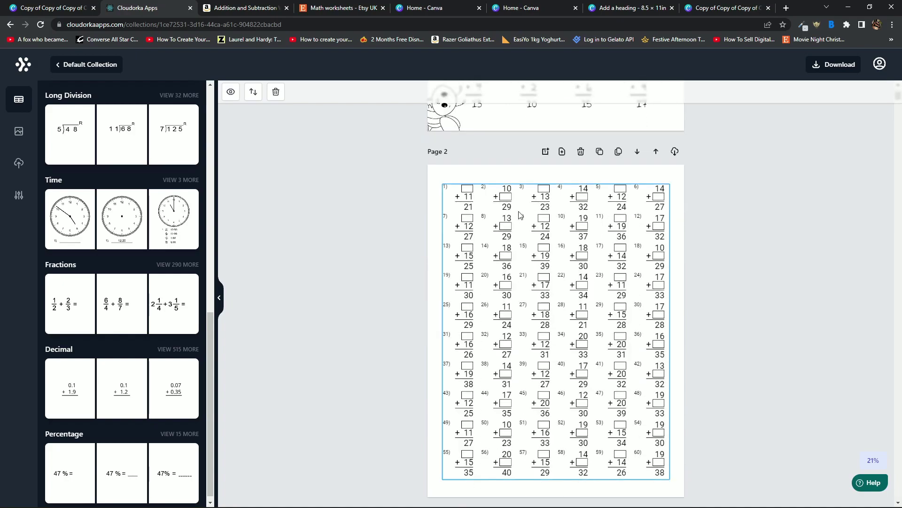
scroll(560, 291, down, 6)
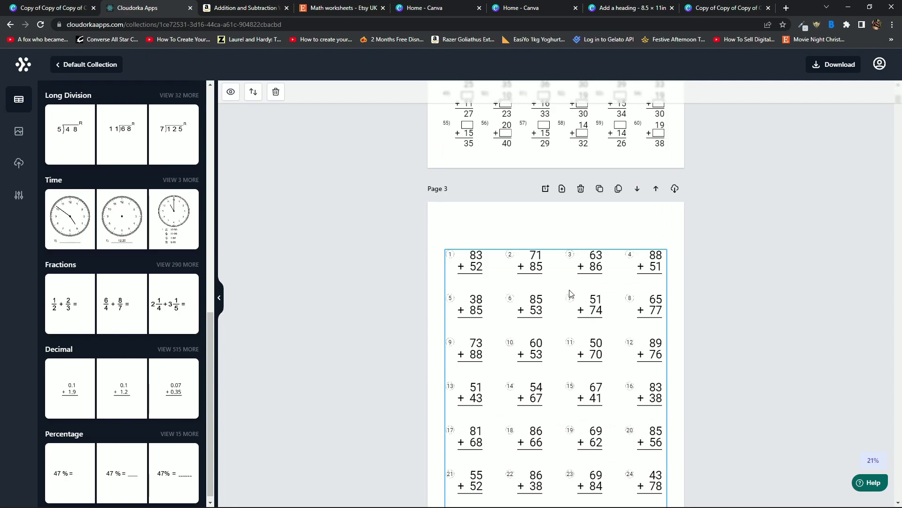
scroll(596, 266, down, 2)
scroll(595, 266, down, 2)
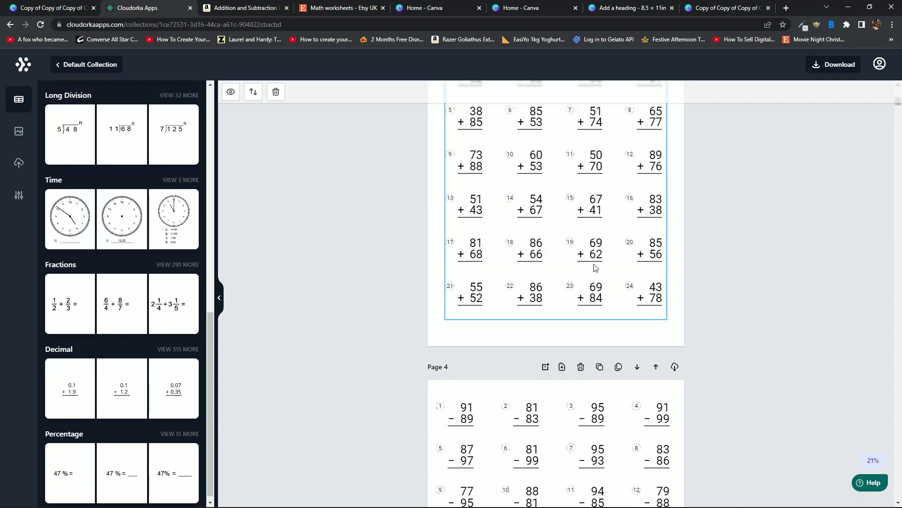
scroll(595, 267, down, 3)
scroll(595, 266, down, 6)
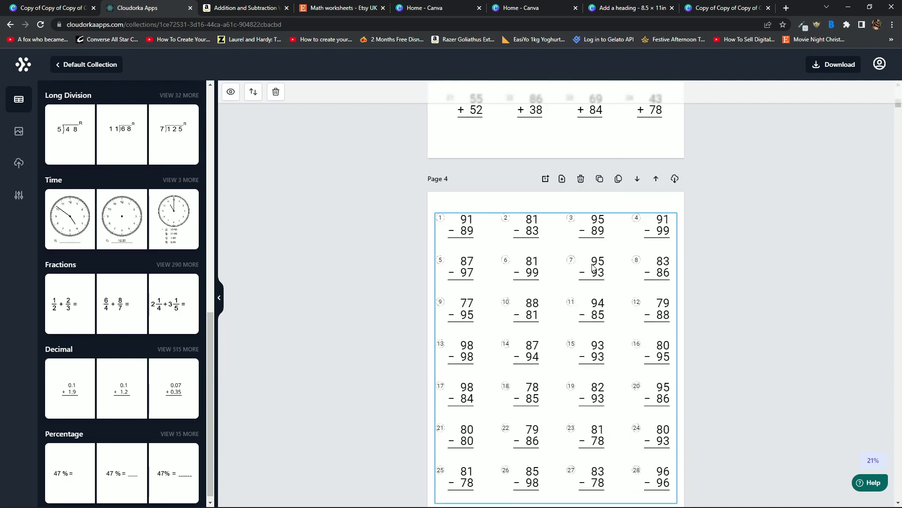
scroll(593, 269, down, 5)
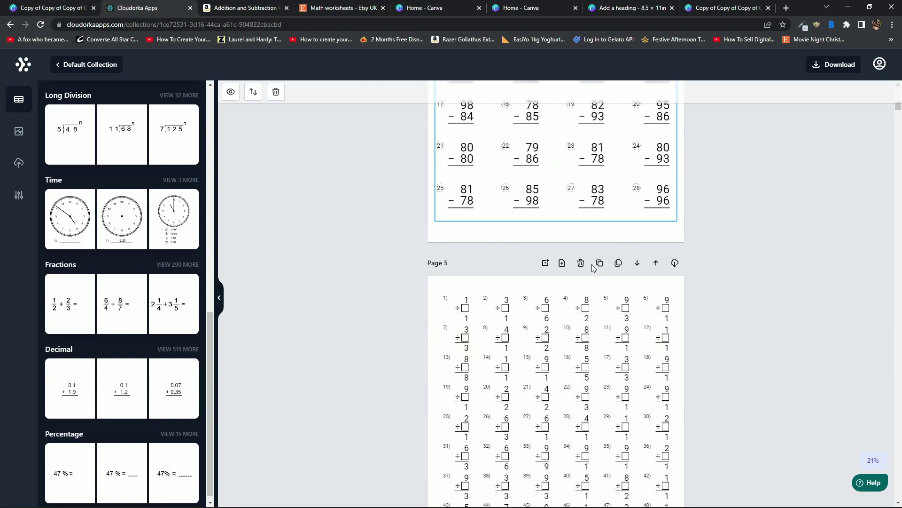
scroll(594, 267, down, 3)
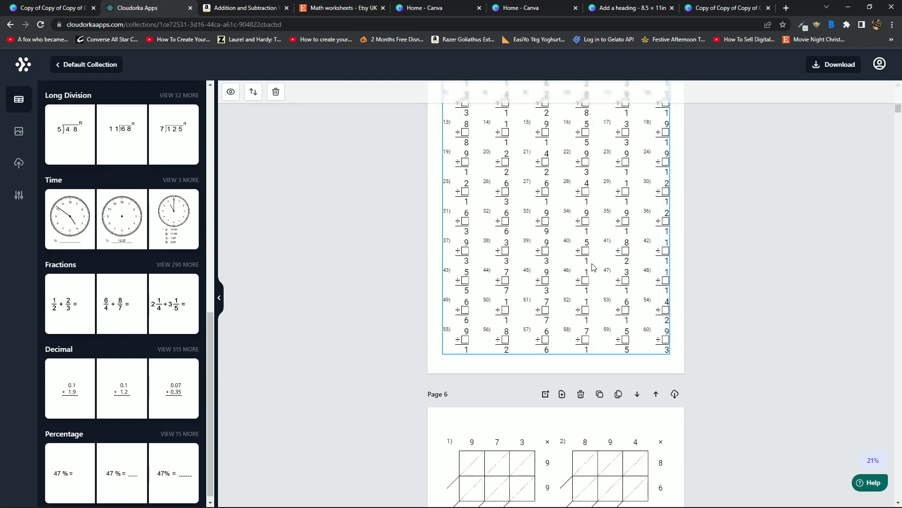
scroll(594, 267, down, 3)
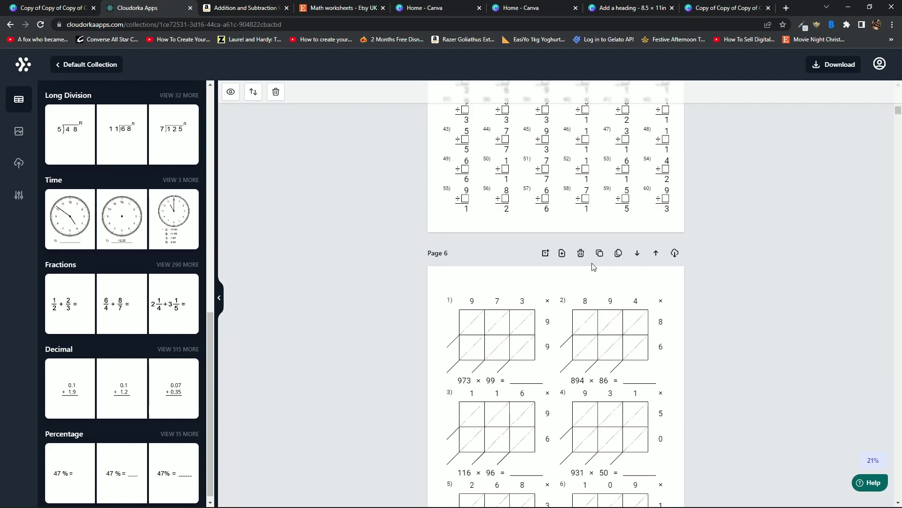
scroll(593, 267, down, 3)
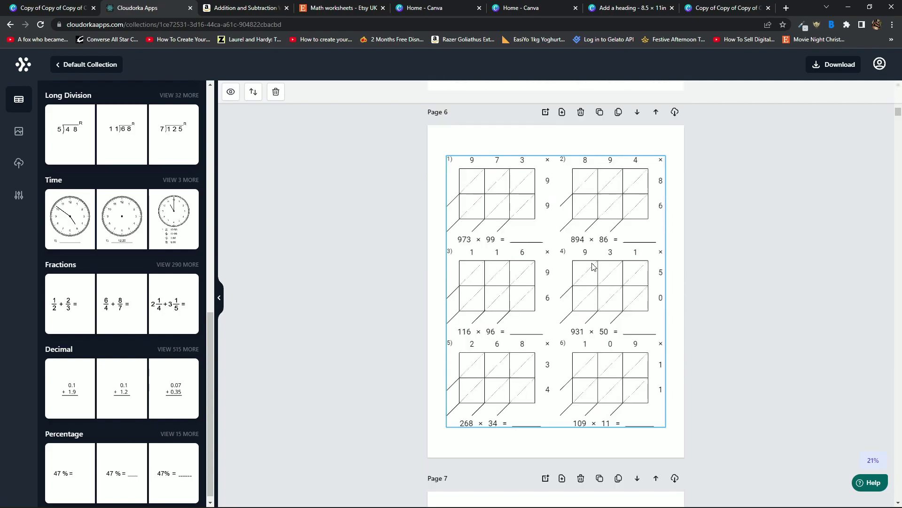
scroll(594, 268, down, 1)
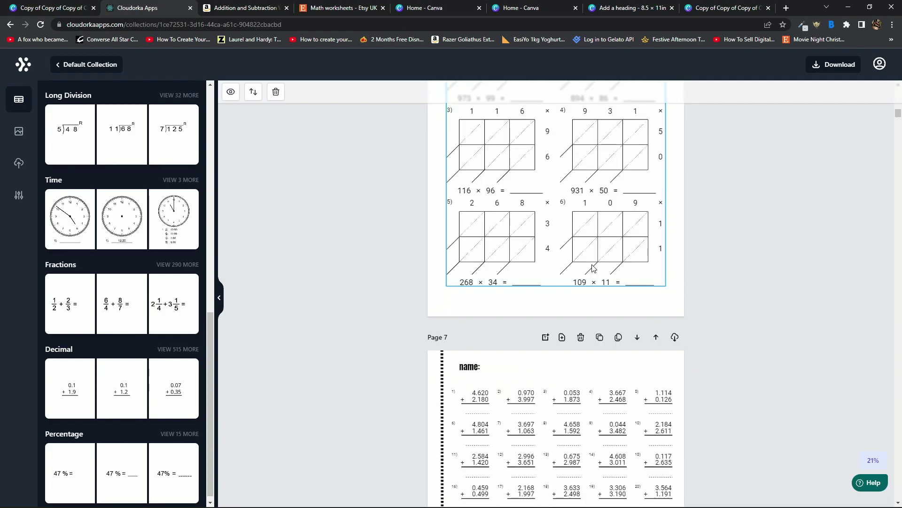
scroll(594, 268, down, 5)
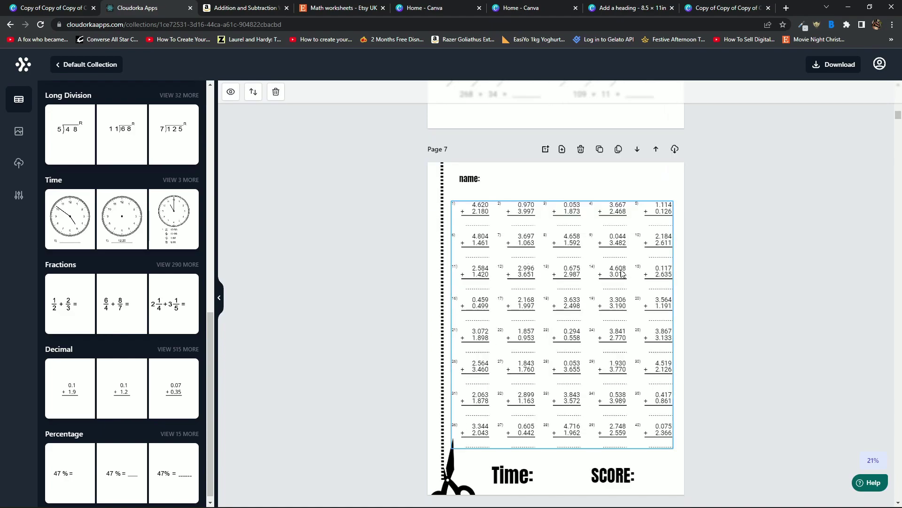
scroll(683, 266, down, 3)
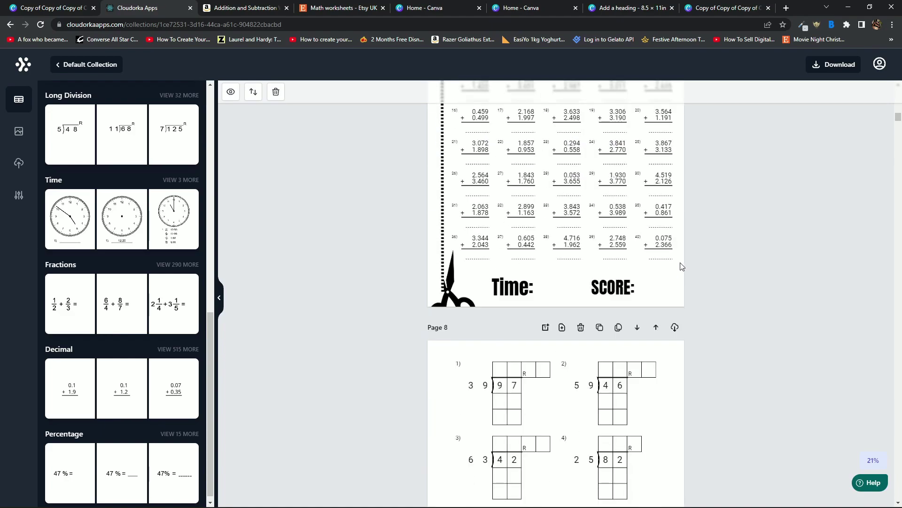
scroll(682, 267, down, 4)
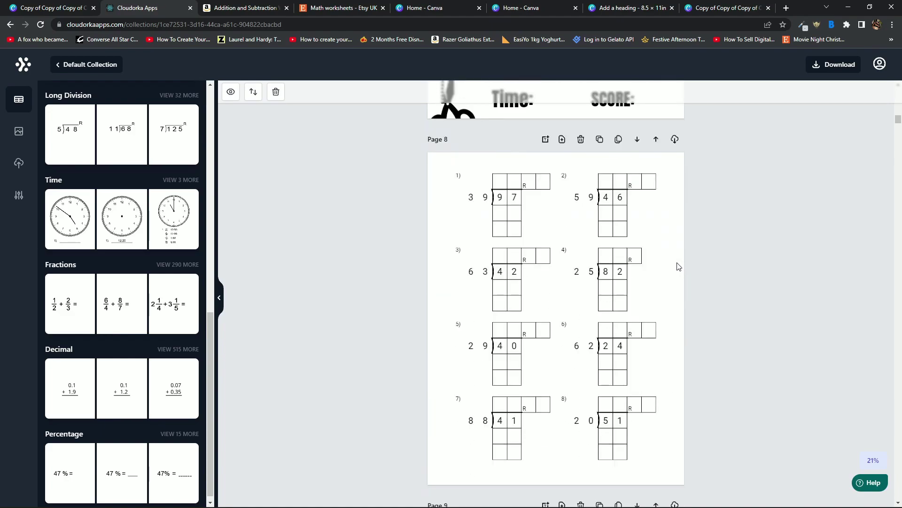
scroll(679, 267, down, 1)
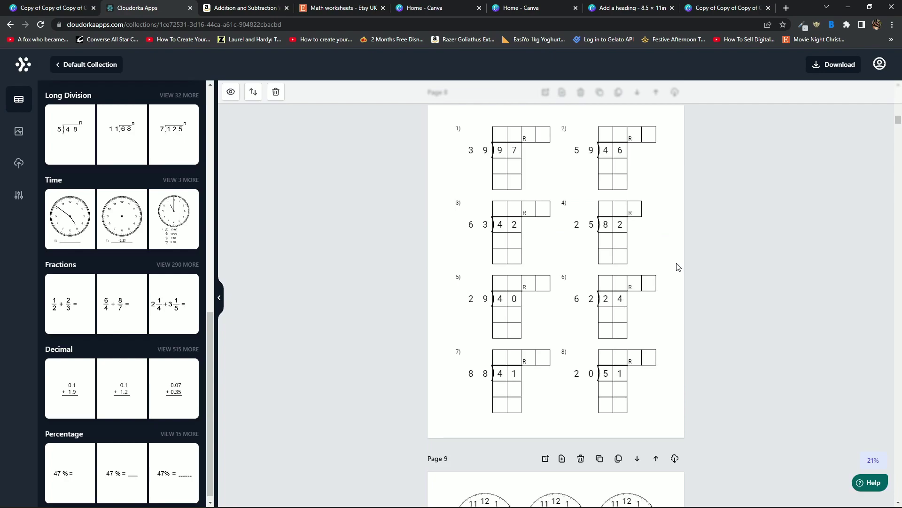
scroll(678, 266, down, 1)
scroll(675, 268, down, 1)
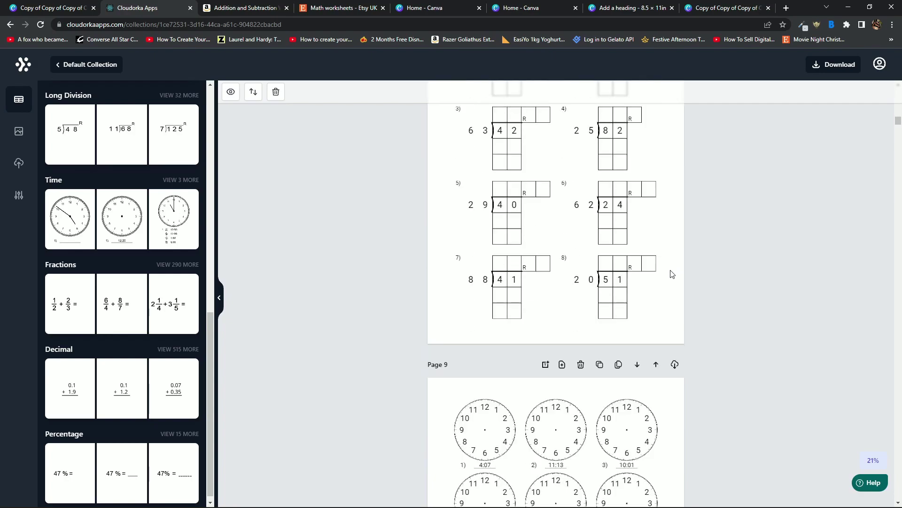
scroll(673, 275, down, 1)
scroll(673, 275, down, 3)
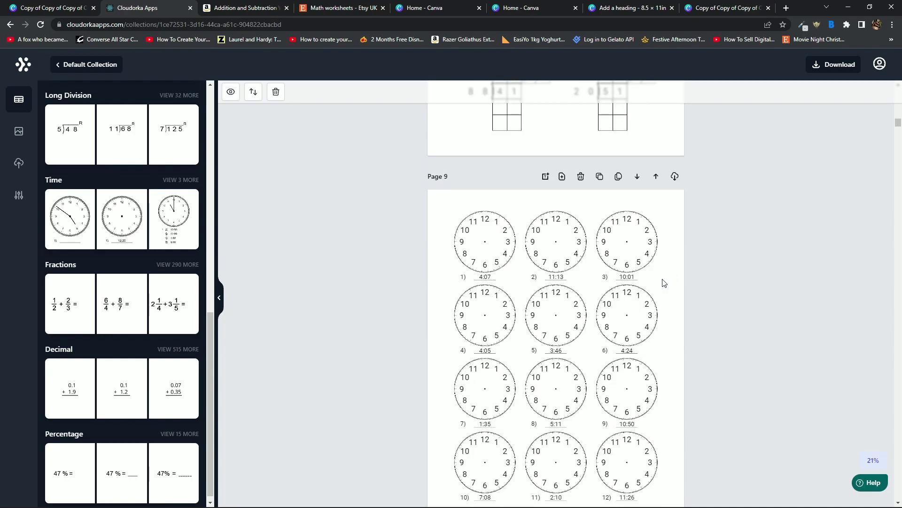
scroll(666, 281, down, 1)
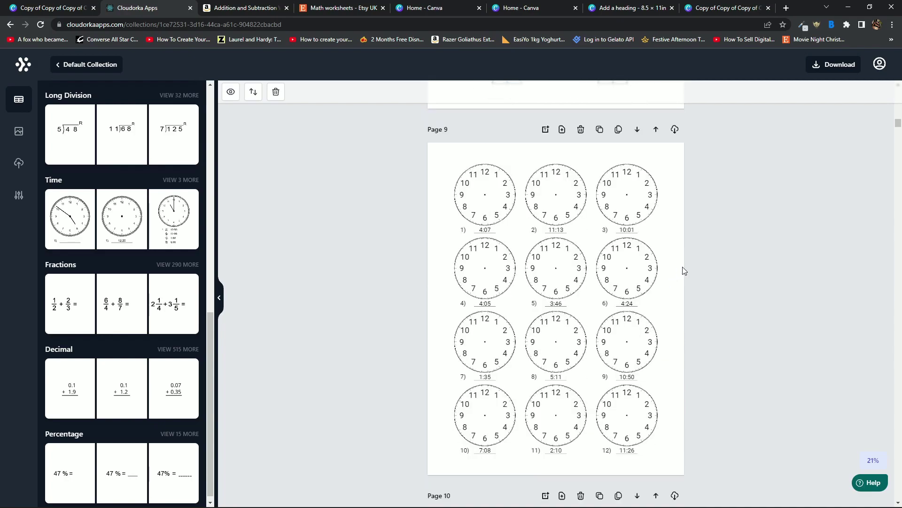
scroll(688, 266, down, 1)
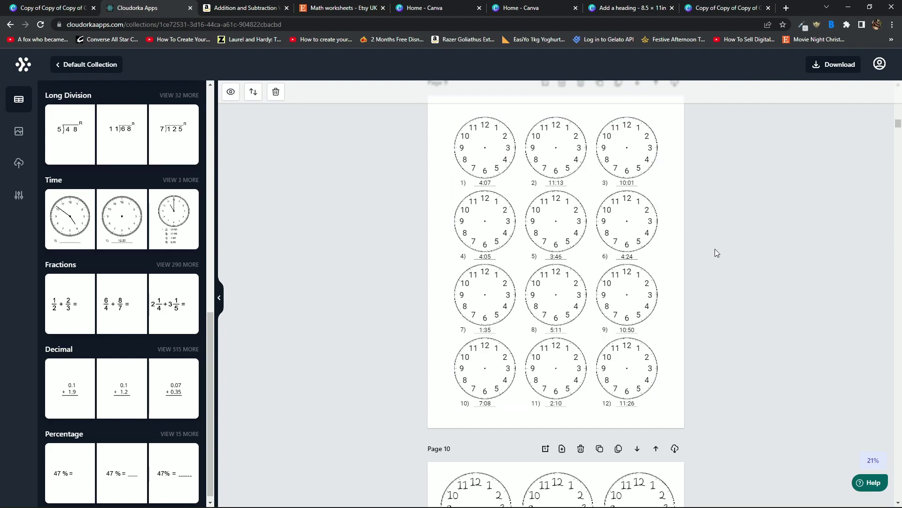
scroll(688, 248, up, 10)
scroll(690, 249, down, 10)
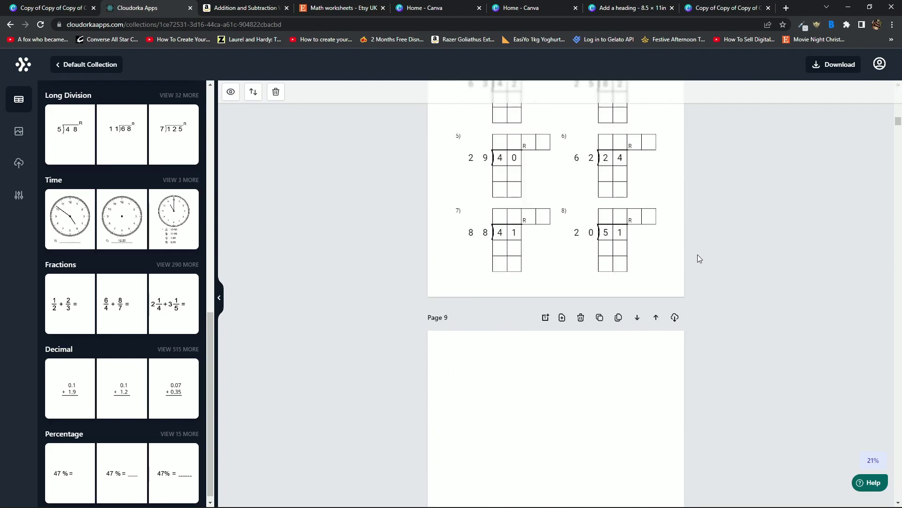
scroll(699, 256, down, 2)
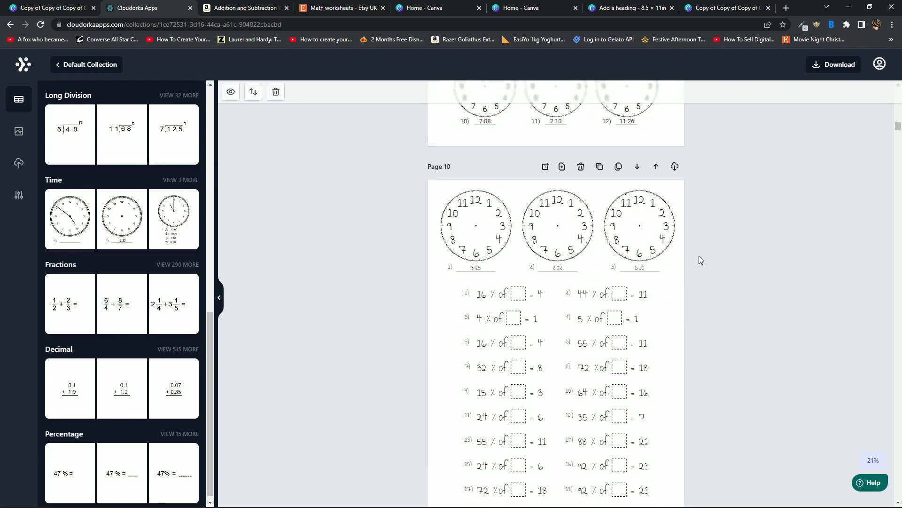
scroll(698, 256, up, 5)
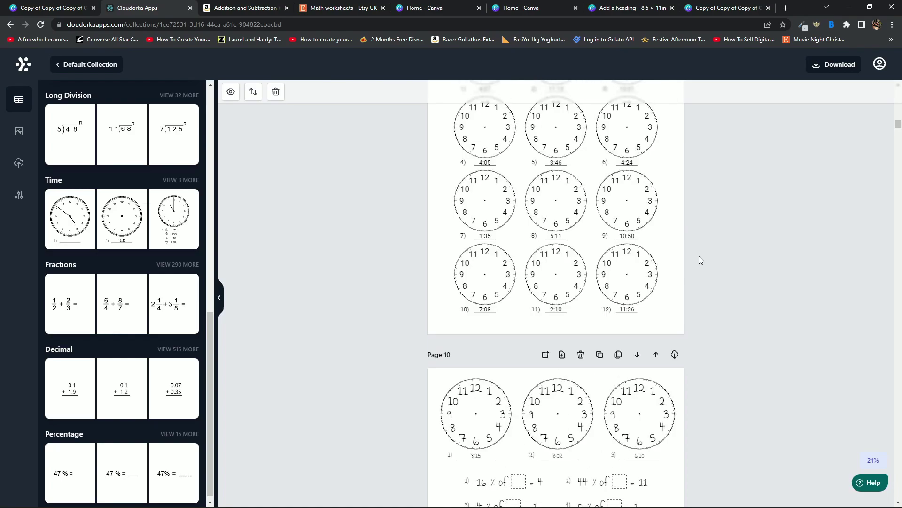
scroll(698, 258, down, 4)
scroll(698, 262, down, 3)
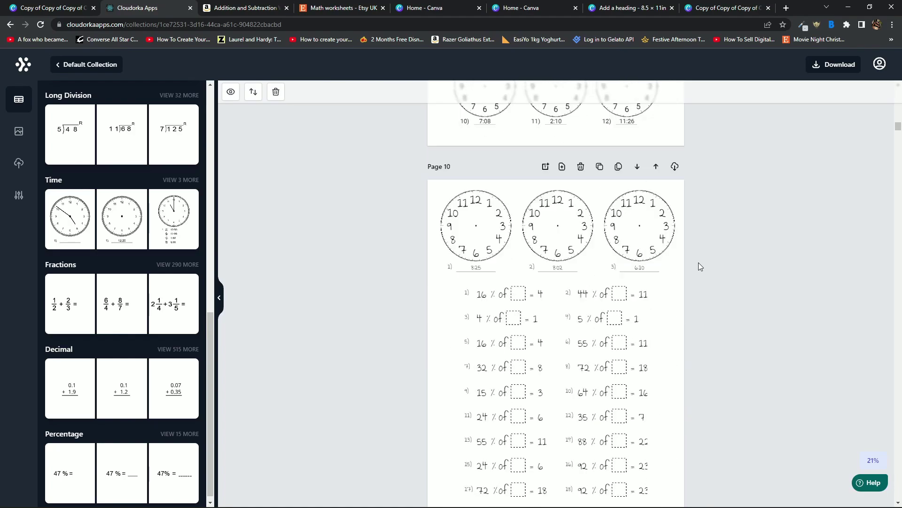
scroll(699, 268, down, 1)
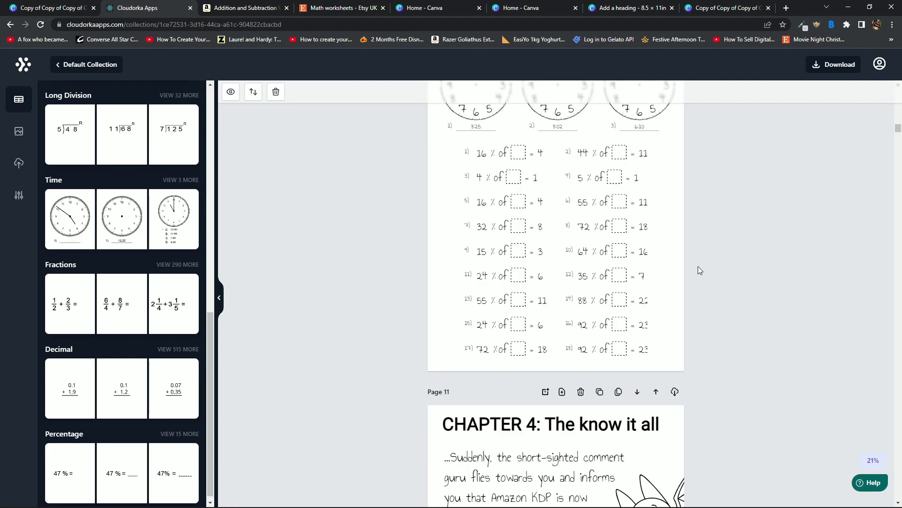
scroll(698, 268, down, 1)
scroll(699, 281, down, 2)
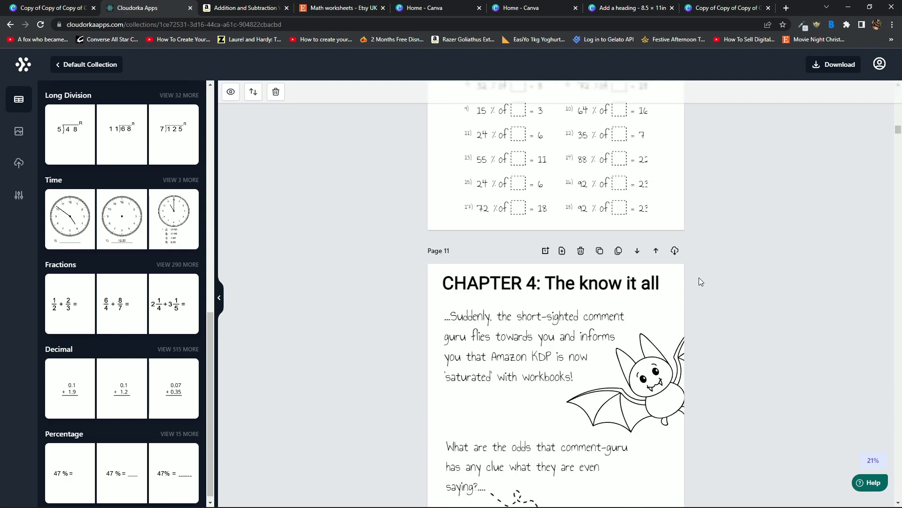
scroll(699, 285, down, 1)
scroll(697, 288, down, 1)
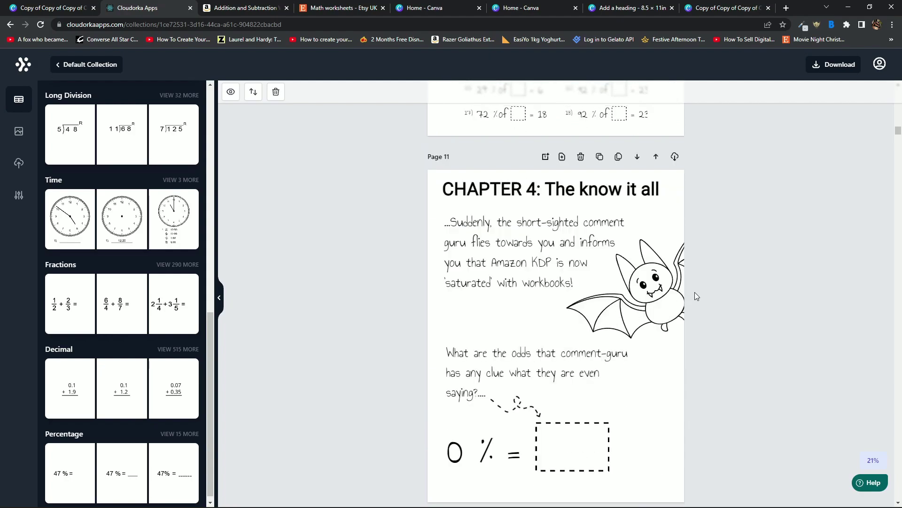
scroll(694, 291, down, 1)
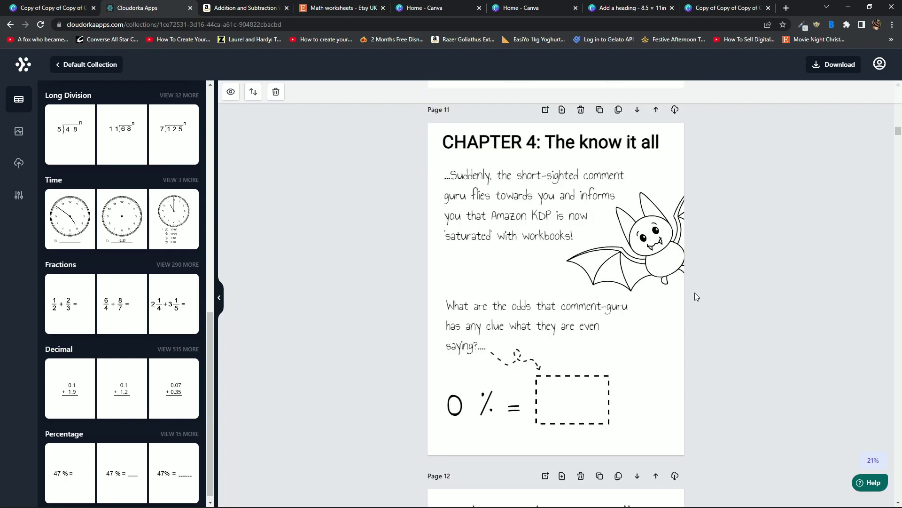
scroll(695, 296, down, 1)
scroll(697, 297, down, 4)
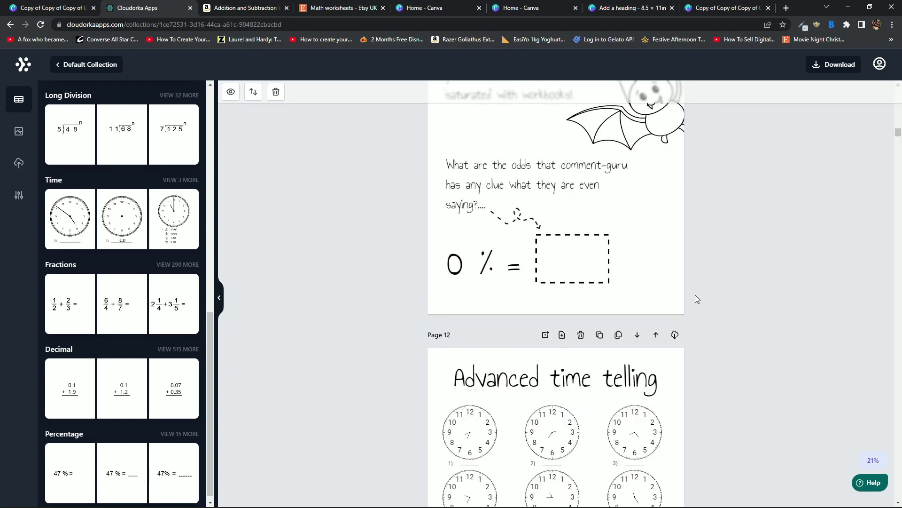
scroll(696, 295, down, 1)
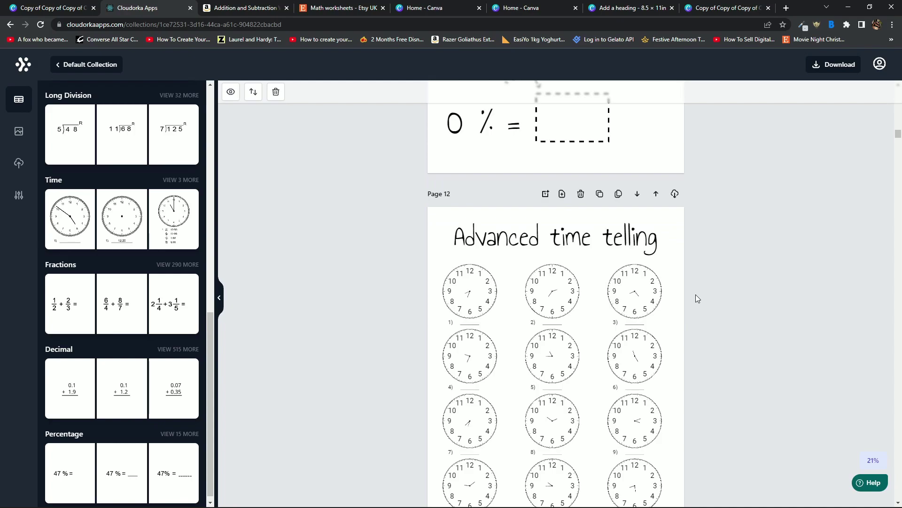
scroll(696, 294, down, 2)
scroll(695, 298, down, 2)
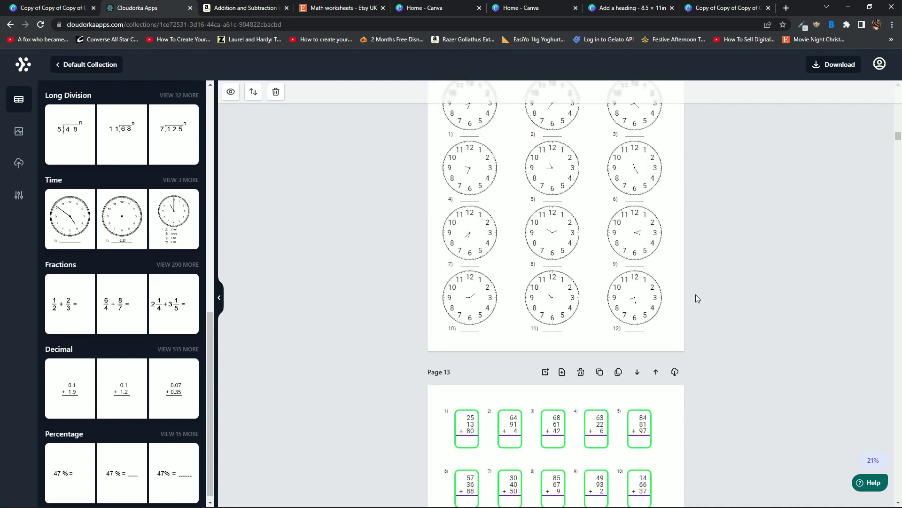
scroll(696, 295, down, 5)
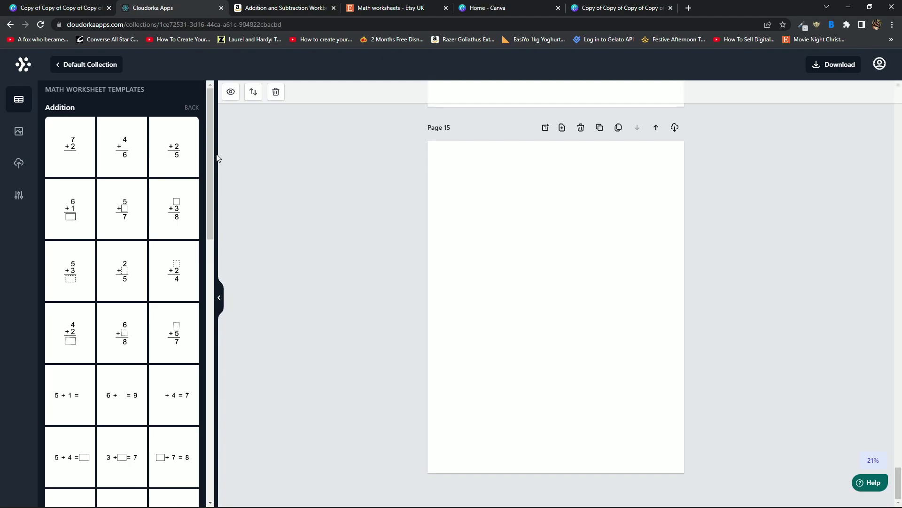
Put the 60-problem Addition template on page 15, then bulk-clone that page 90 times.
click(190, 168)
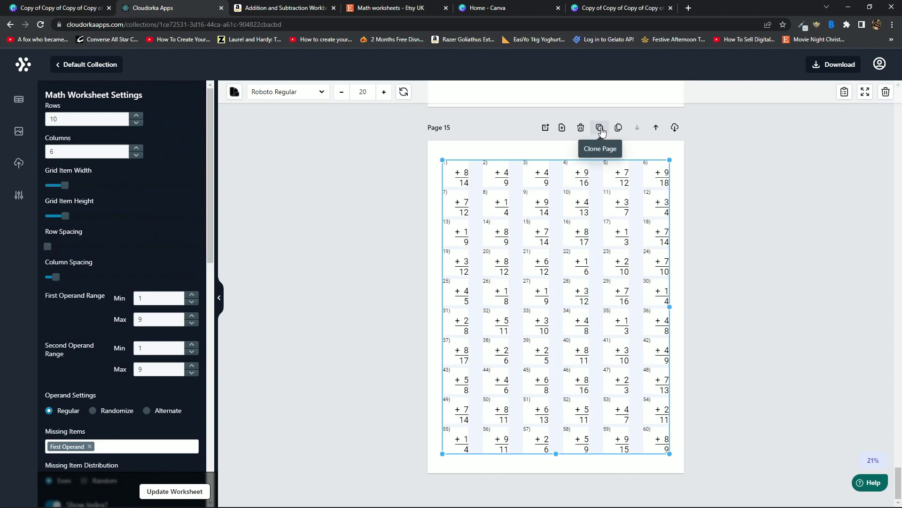
click(618, 128)
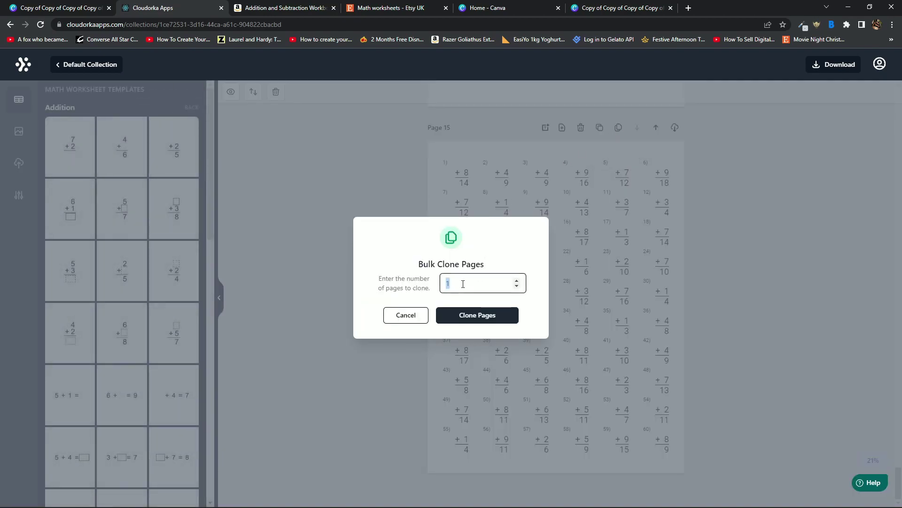
double_click(468, 282)
text(90)
click(462, 313)
scroll(464, 318, down, 20)
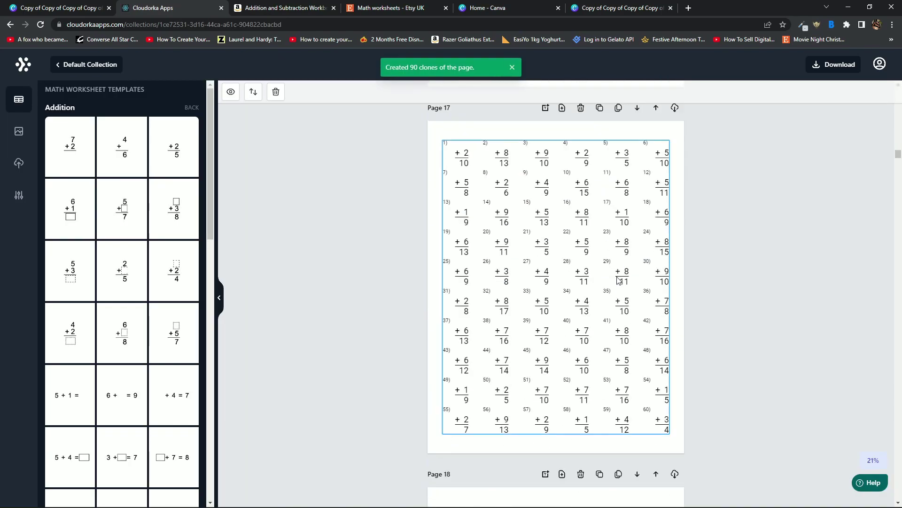
scroll(747, 195, down, 10)
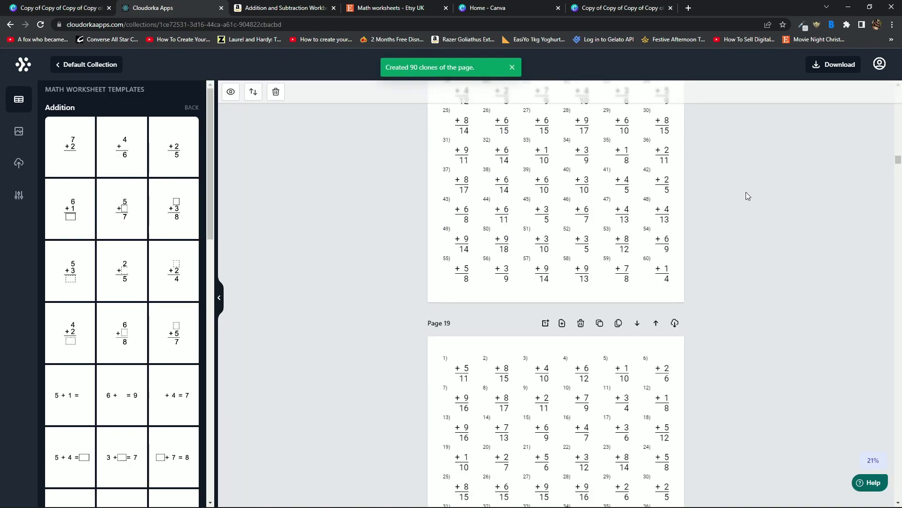
scroll(747, 196, down, 4)
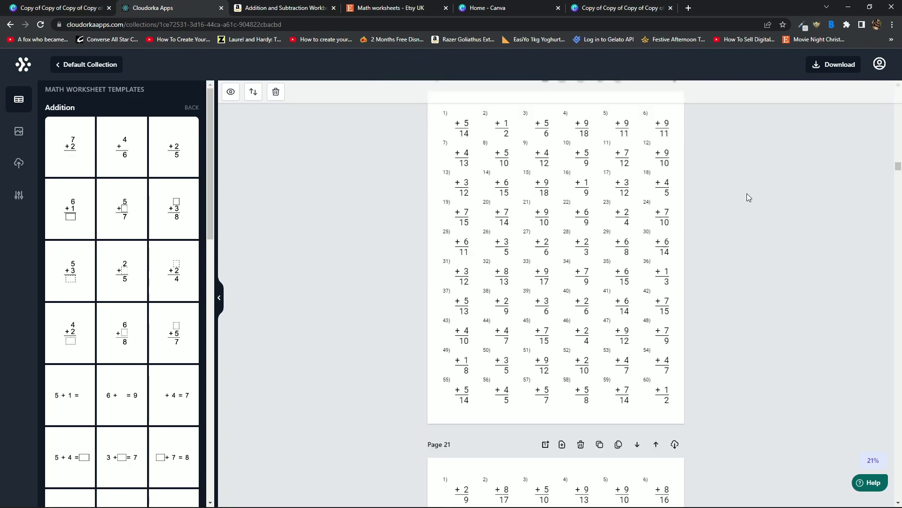
scroll(747, 197, down, 15)
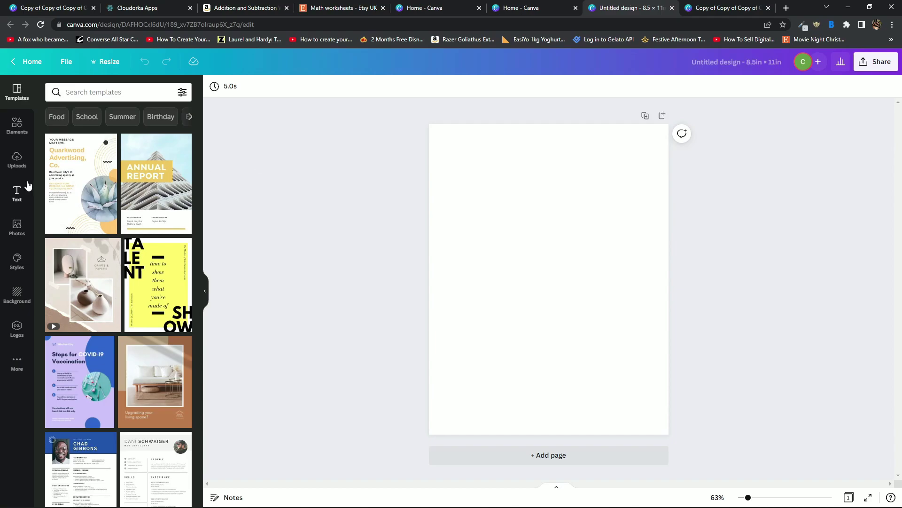
Add a bold heading reading 'MATH WORKBOOK FOR KIDZ' at the top of the cover.
click(20, 195)
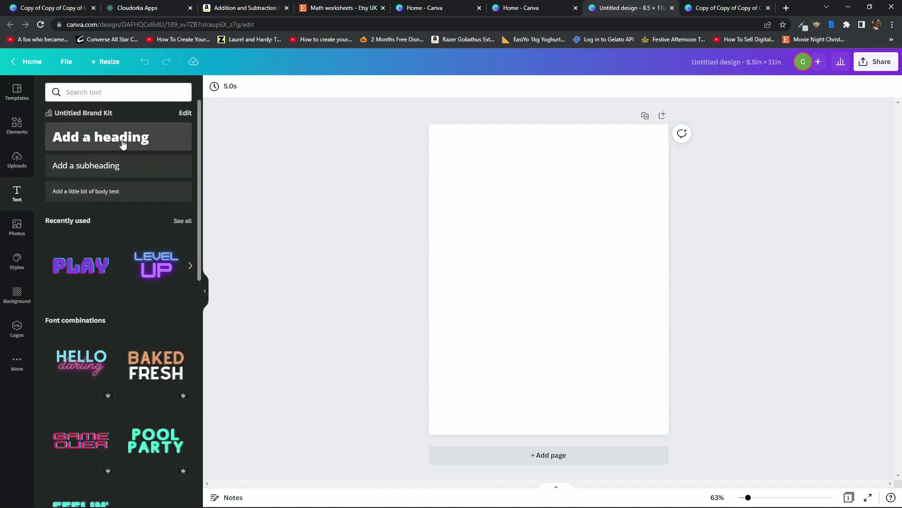
click(121, 143)
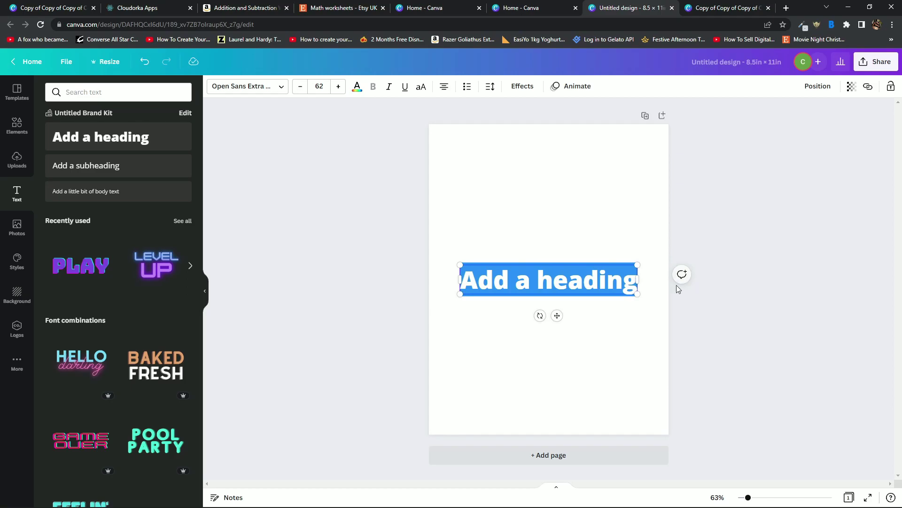
click(684, 294)
drag(588, 289, 596, 183)
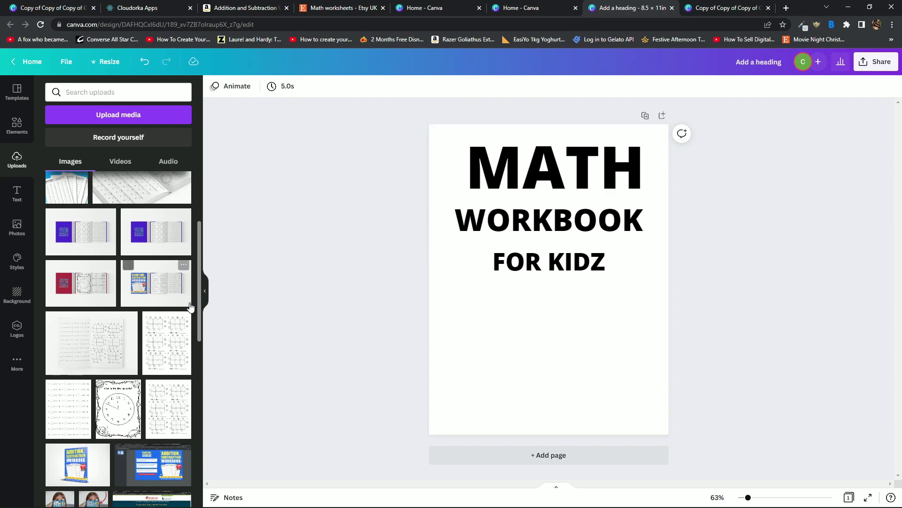
Place a shrunken uploaded worksheet image below the FOR KIDZ title.
click(177, 350)
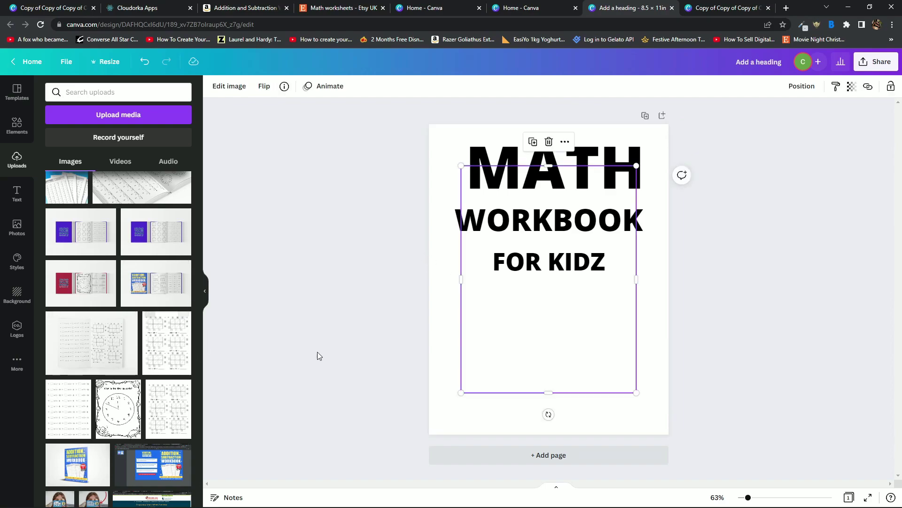
drag(636, 166, 578, 242)
drag(549, 303, 575, 330)
Make the cover page background purple.
click(698, 316)
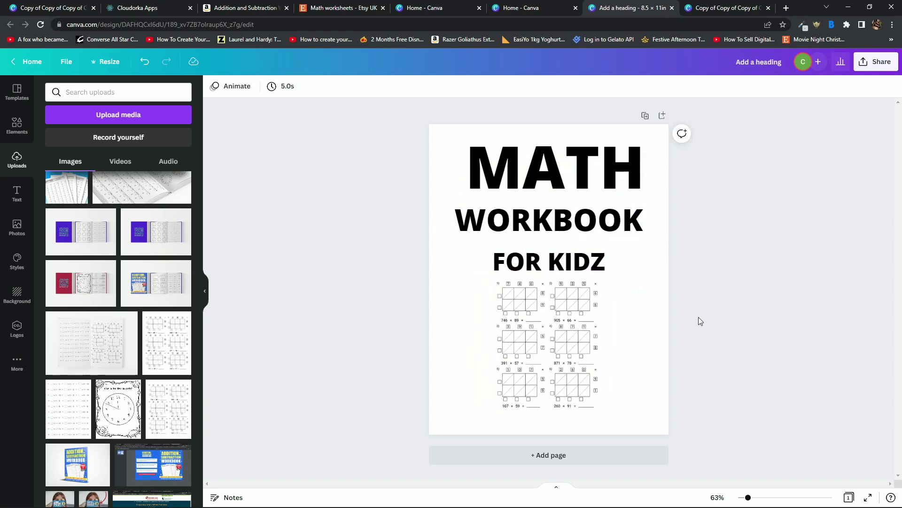
click(450, 142)
click(214, 86)
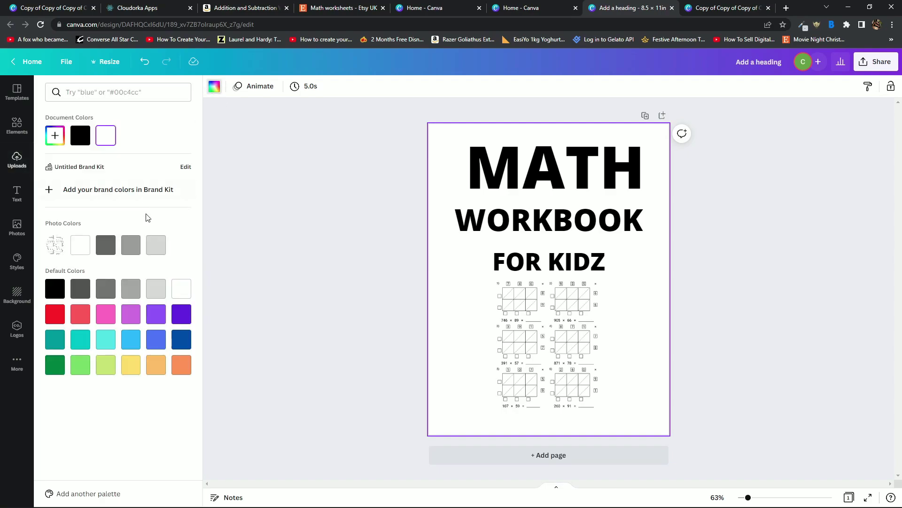
click(131, 314)
Nudge the worksheet image to centre it under FOR KIDZ.
click(564, 348)
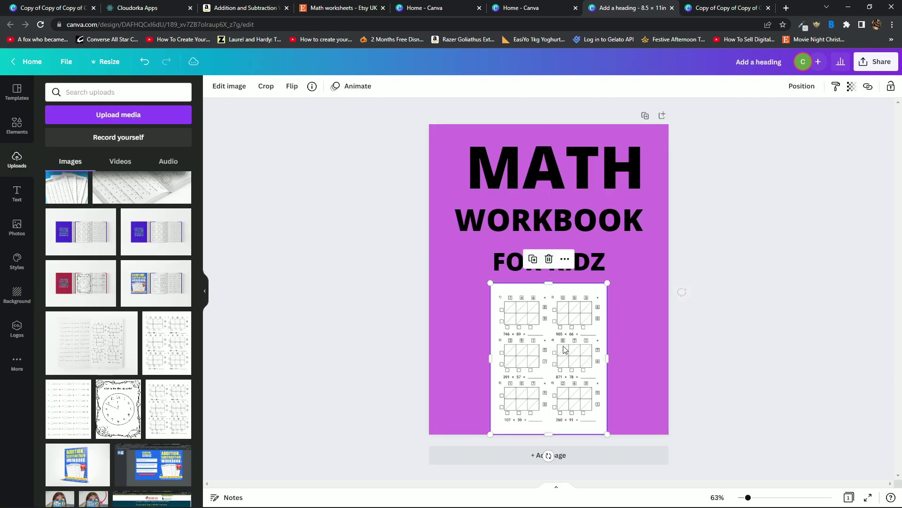
drag(564, 348, 562, 344)
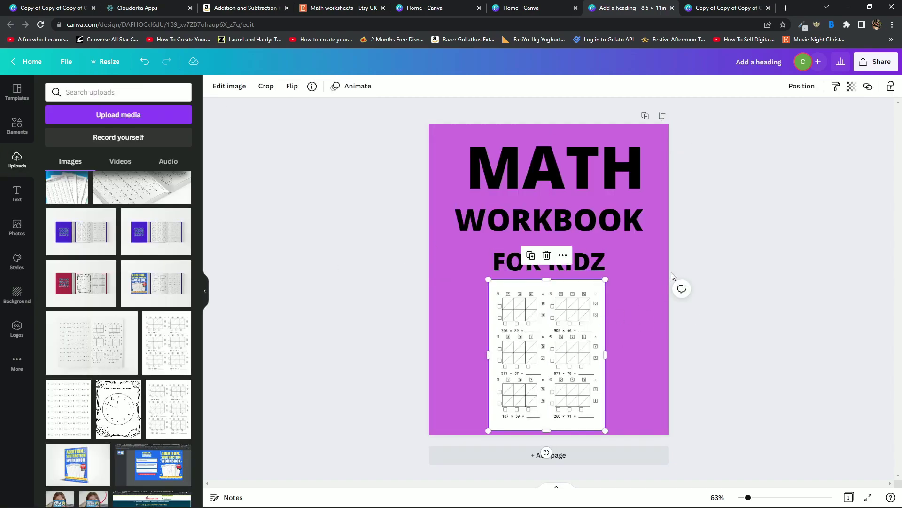
click(611, 171)
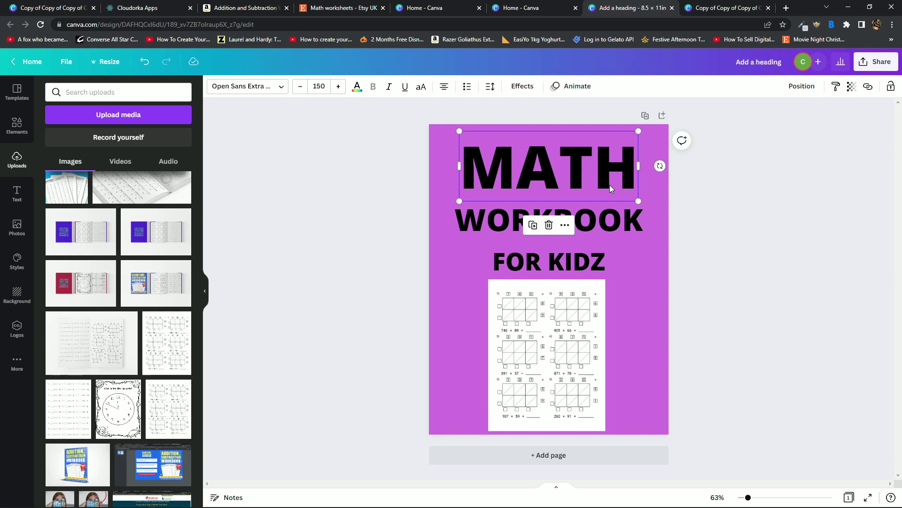
click(696, 343)
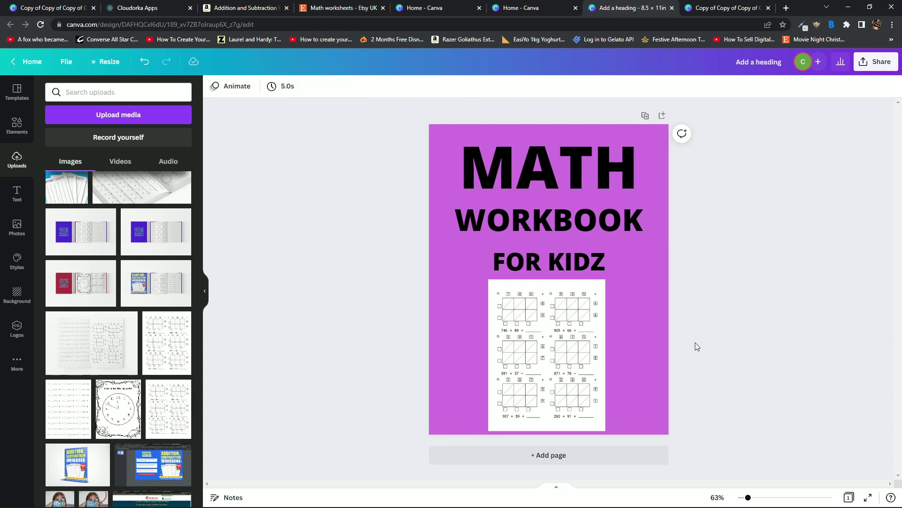